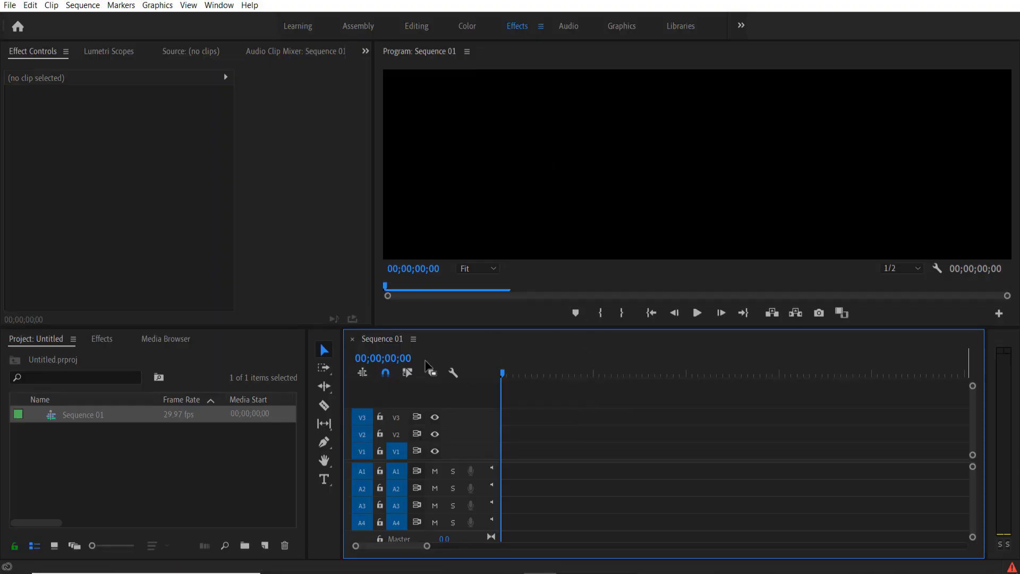
- Create a new legacy title and start a text box on its canvas
click(106, 478)
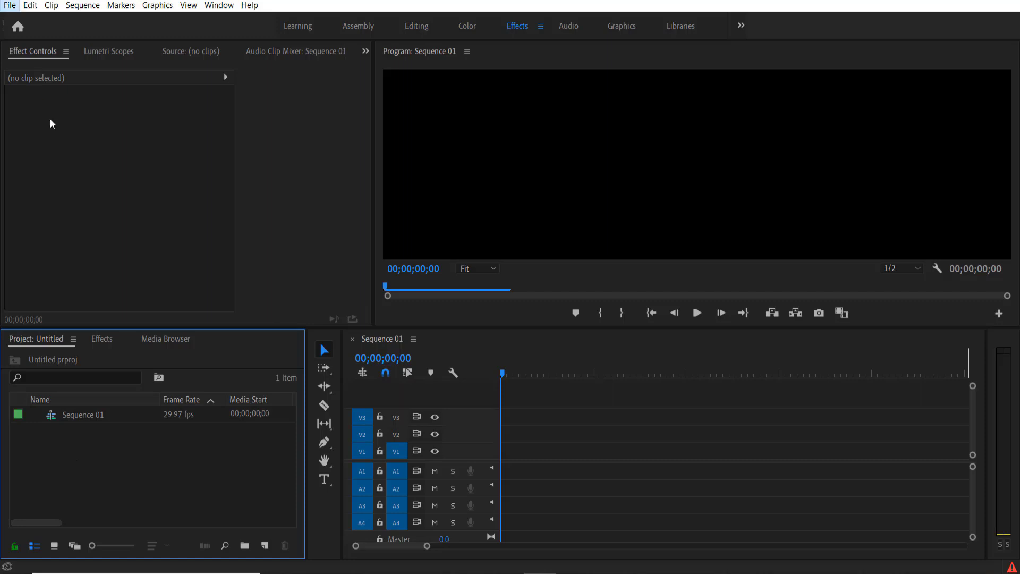
click(10, 5)
mouse_move(102, 19)
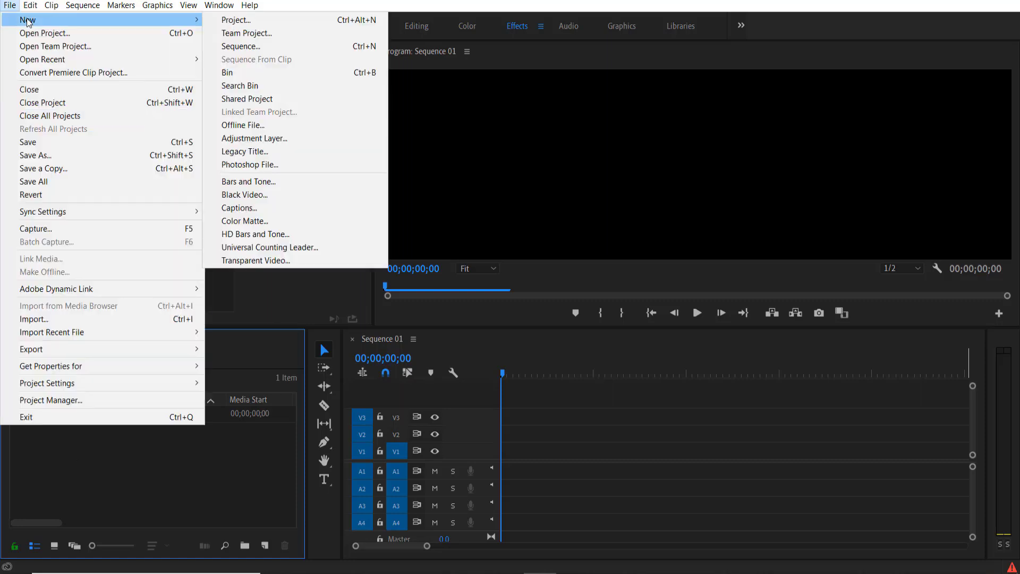
click(268, 152)
click(547, 353)
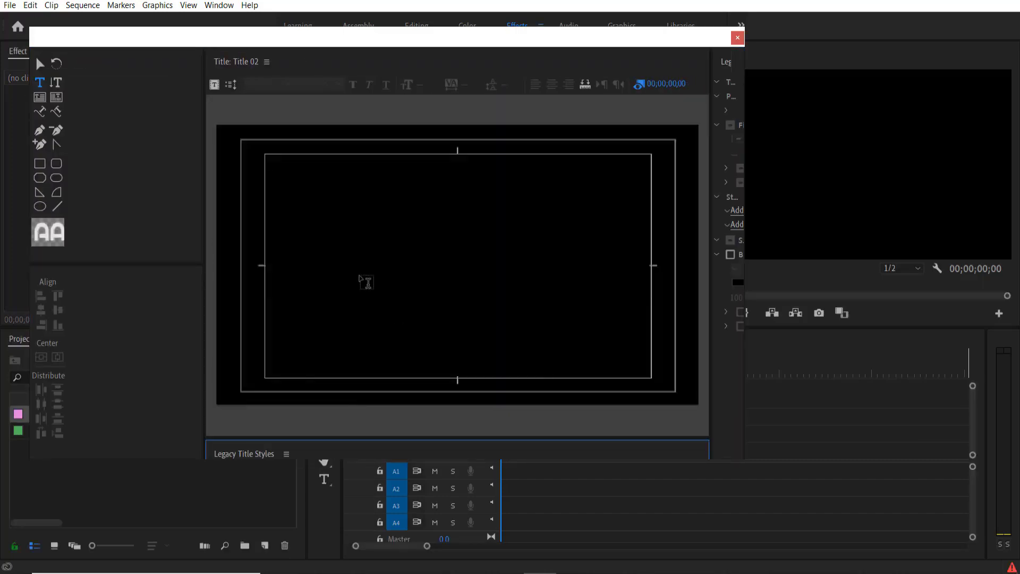
click(358, 267)
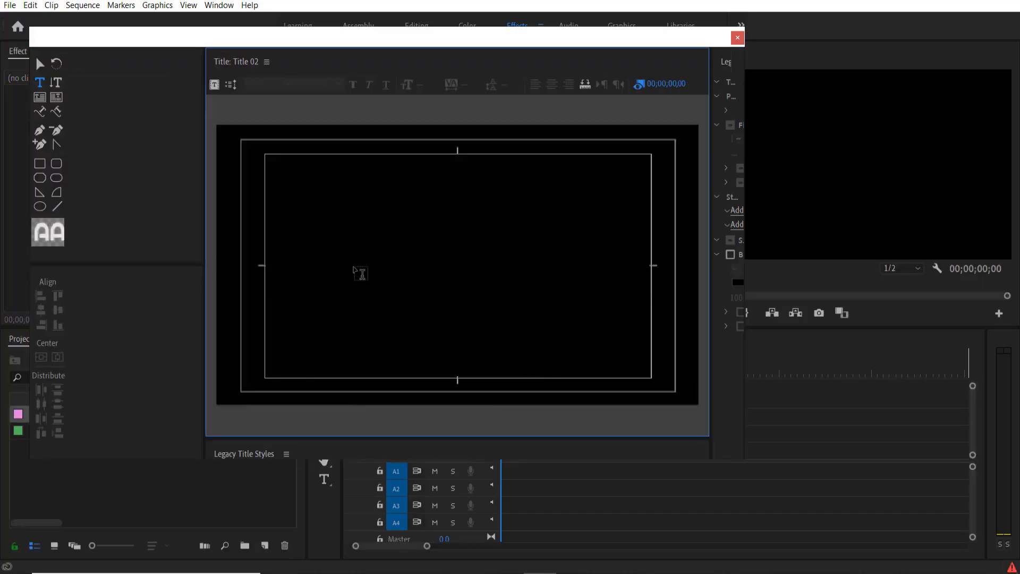
text(ZOOM BLUR TEXT)
- Set the ZOOM BLUR TEXT line in A Grazing Mace font, centre it, and close the editor
double_click(500, 254)
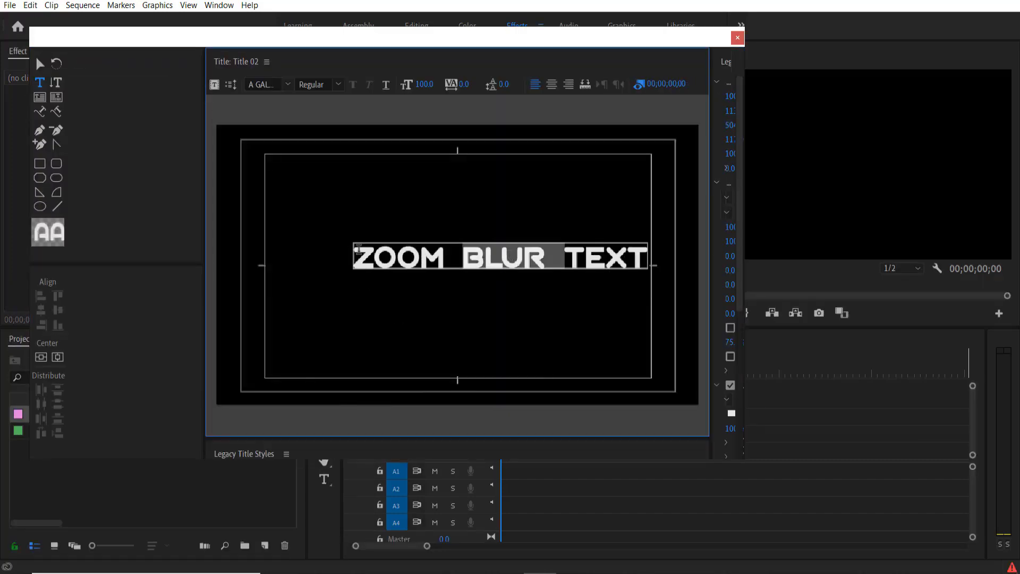
drag(357, 253, 652, 257)
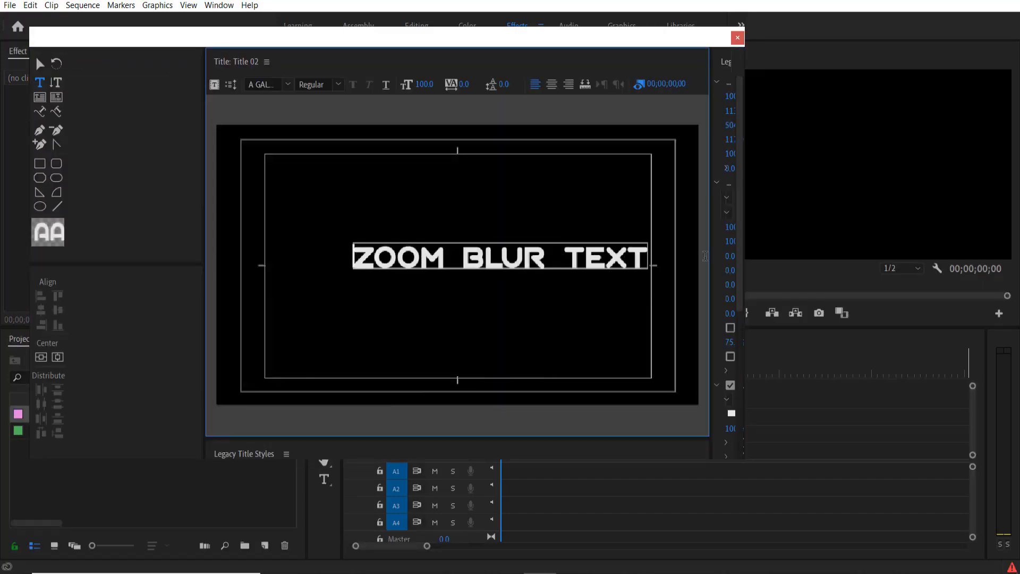
click(291, 88)
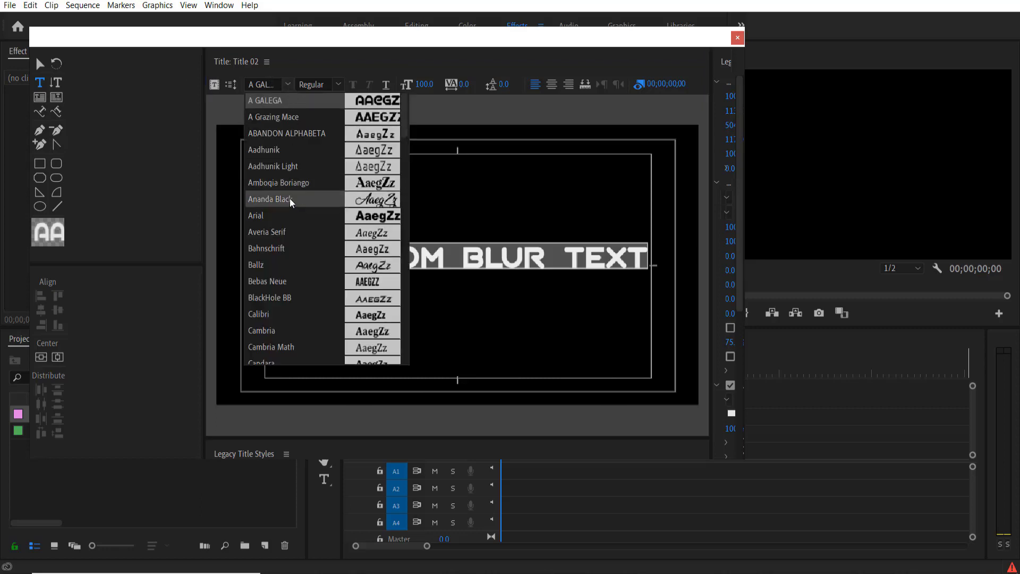
click(289, 120)
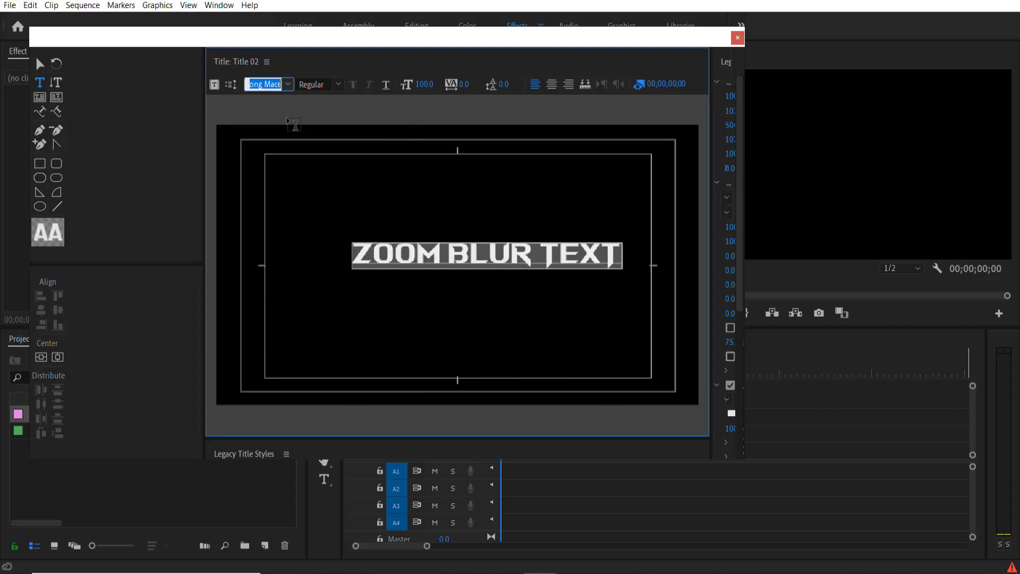
click(42, 359)
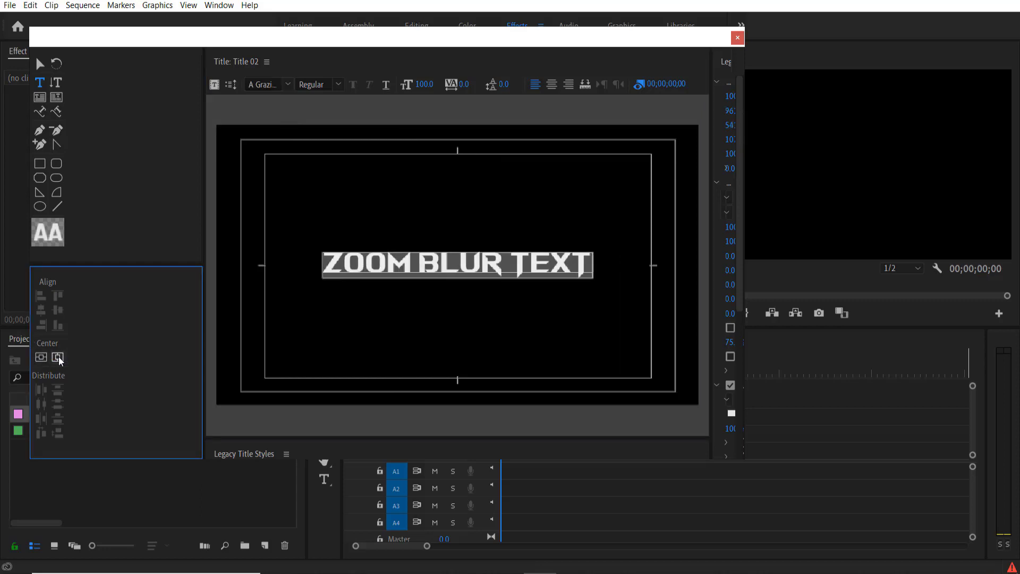
click(599, 208)
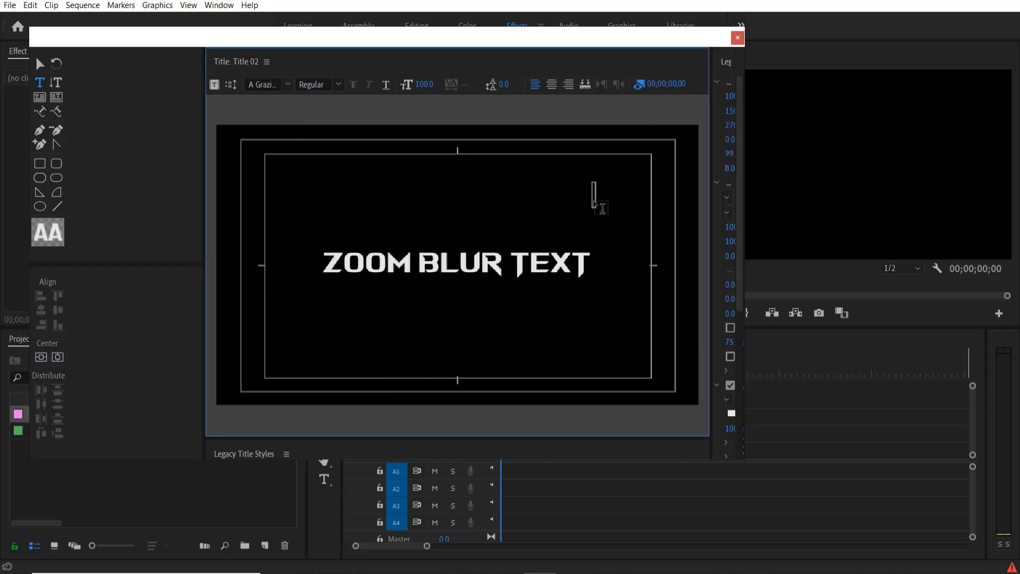
click(738, 39)
- Place Title 02 on V1 and move the playhead to frame 00;00;00;17
mouse_move(82, 416)
mouse_down()
mouse_move(540, 455)
mouse_move(513, 461)
mouse_up()
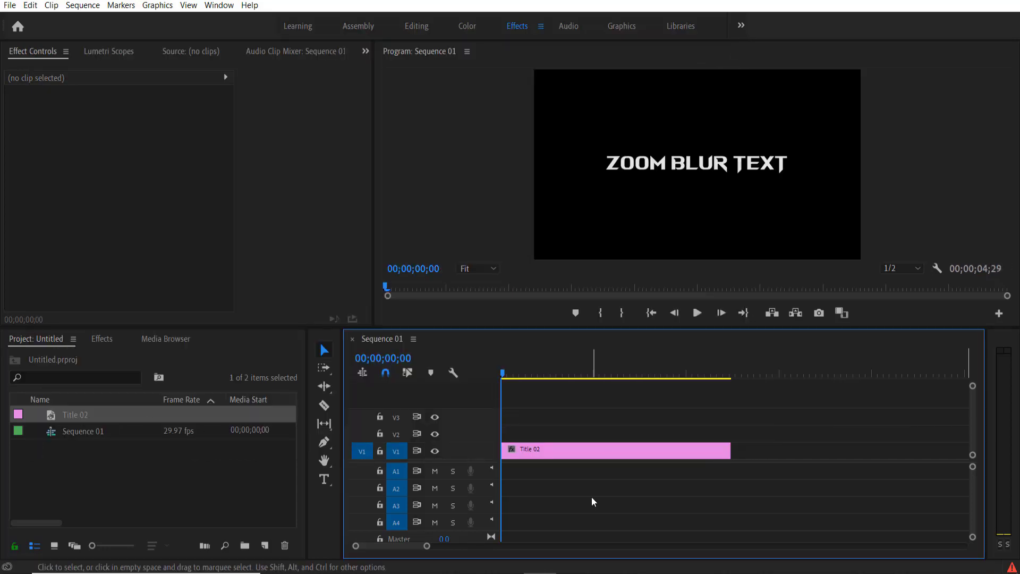
click(563, 449)
drag(426, 546, 407, 546)
drag(505, 374, 549, 376)
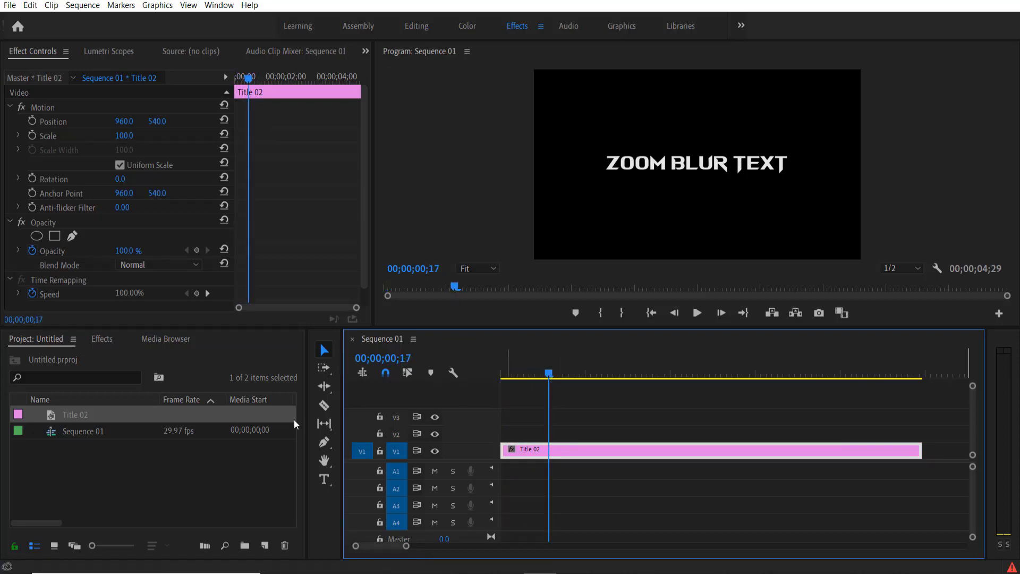
- Razor-cut the title clip at frames 17 and 22, then return to the Selection tool
click(325, 406)
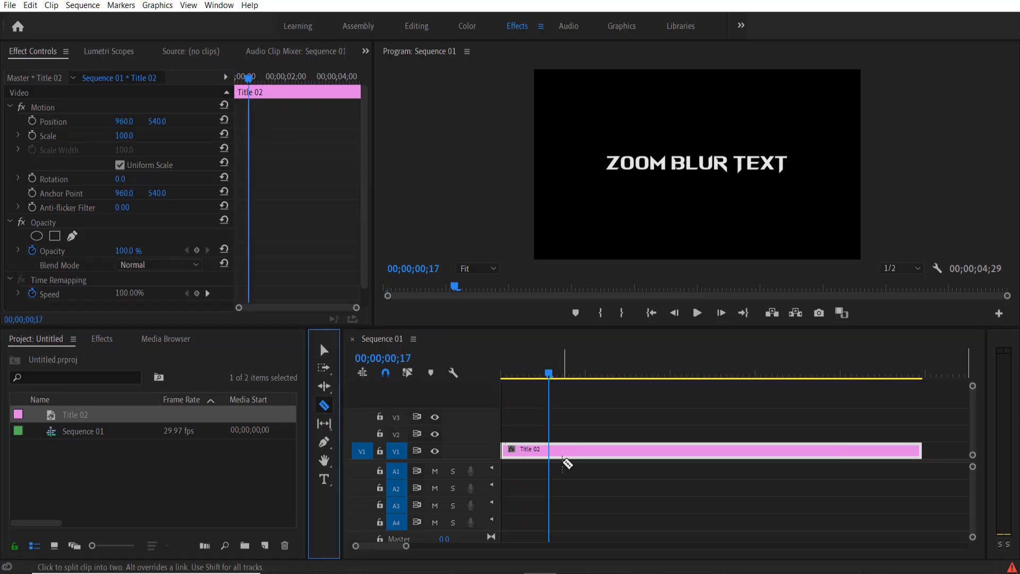
click(556, 455)
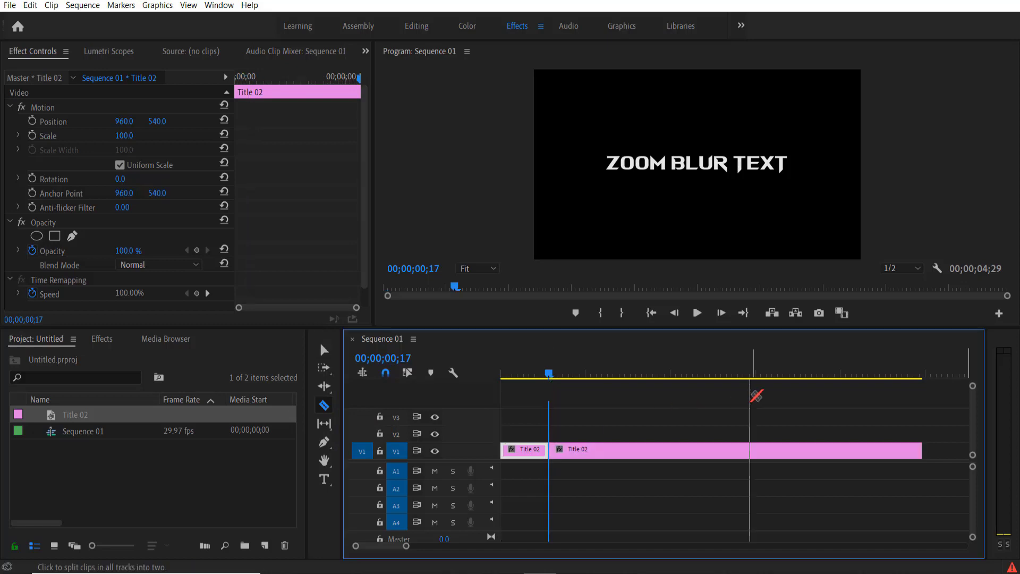
key(shift+Right)
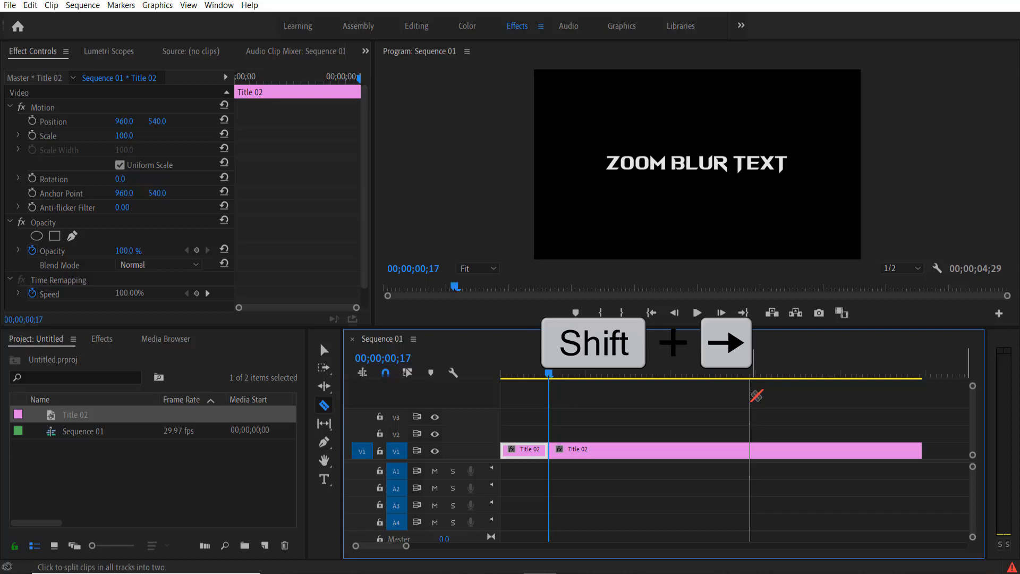
key(shift+Right)
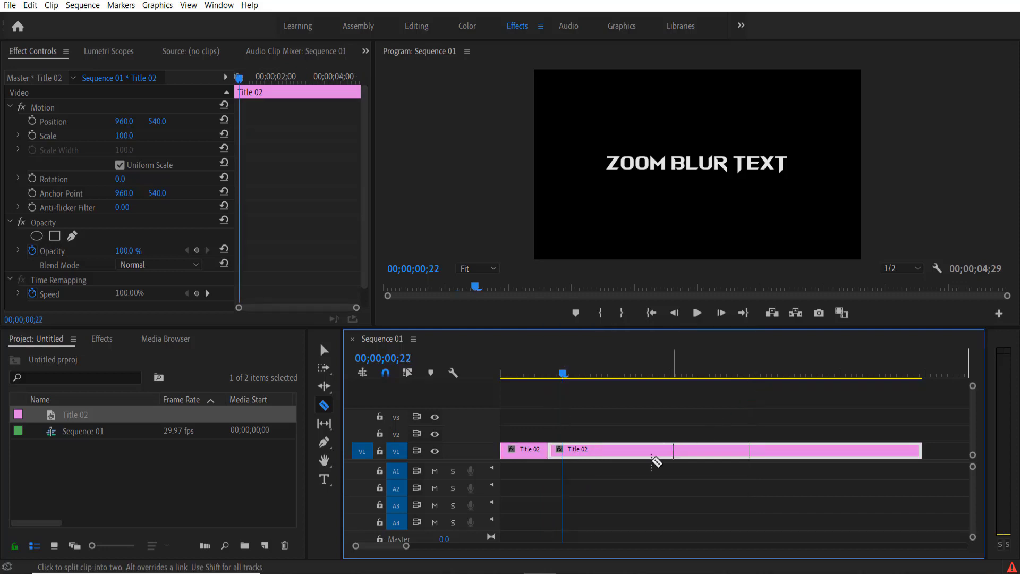
click(571, 449)
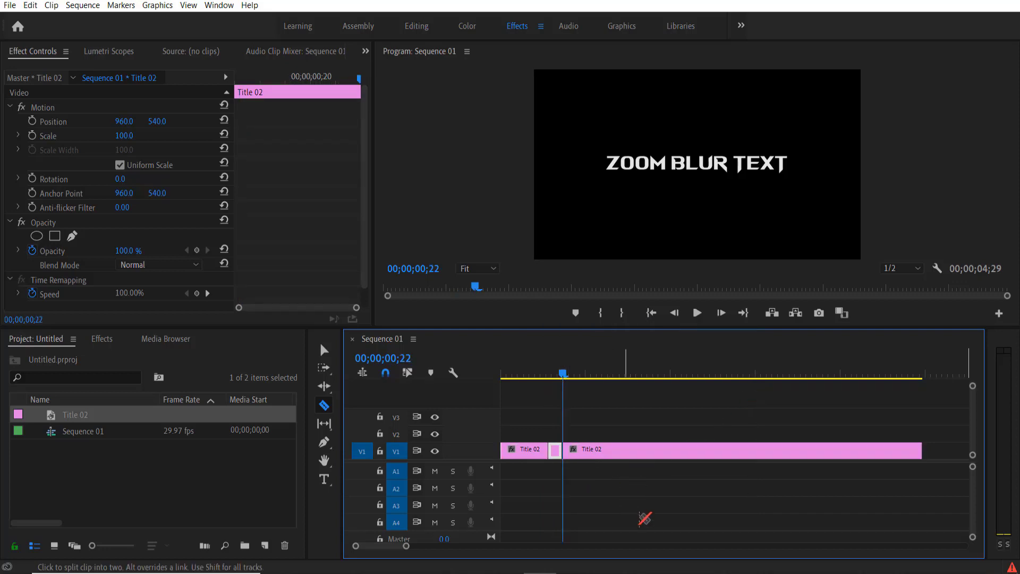
click(324, 351)
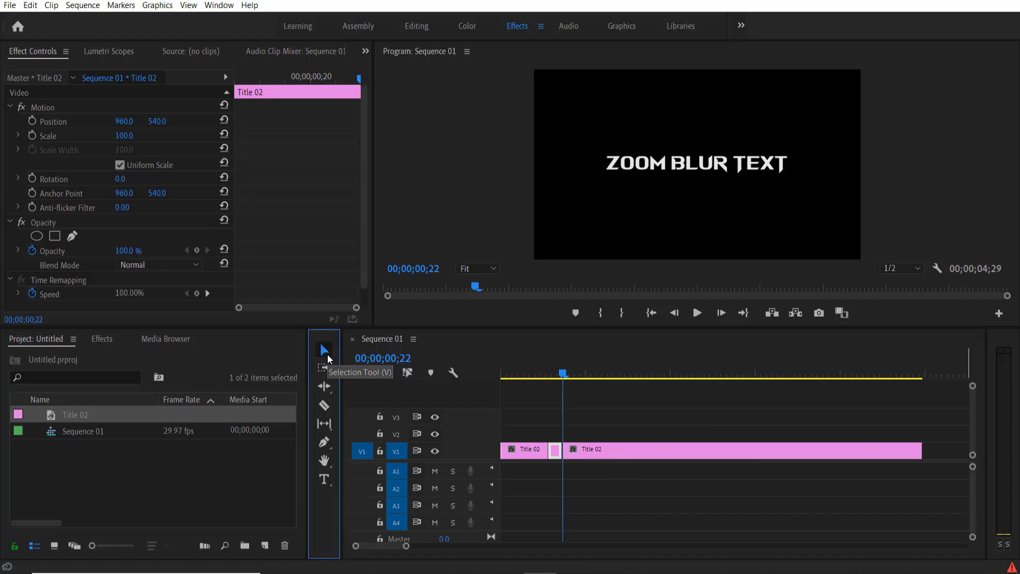
- Apply the Distort > Transform effect to the middle Title 02 piece and show its properties
click(102, 339)
text(transform)
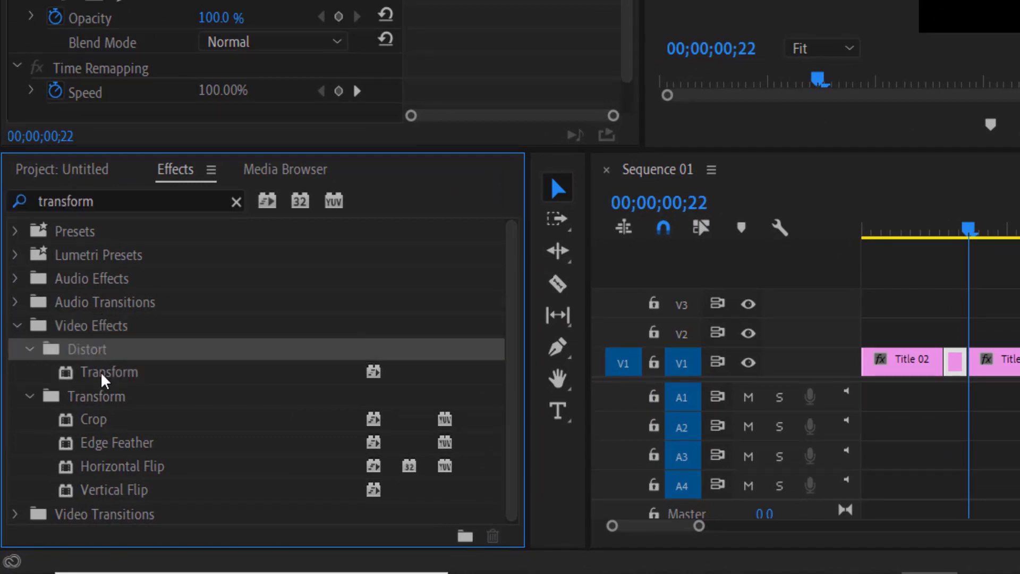
click(84, 378)
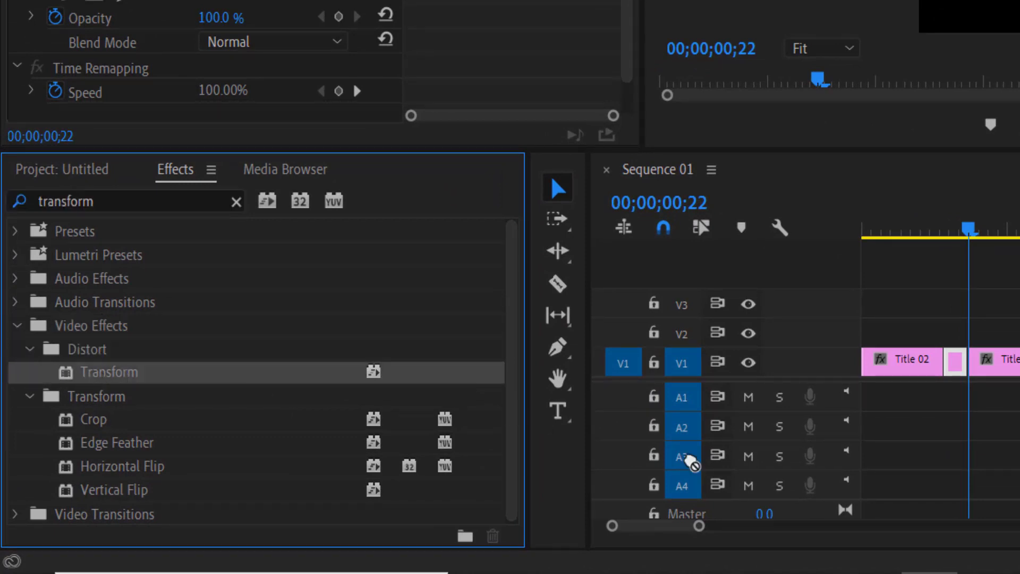
drag(125, 377, 955, 360)
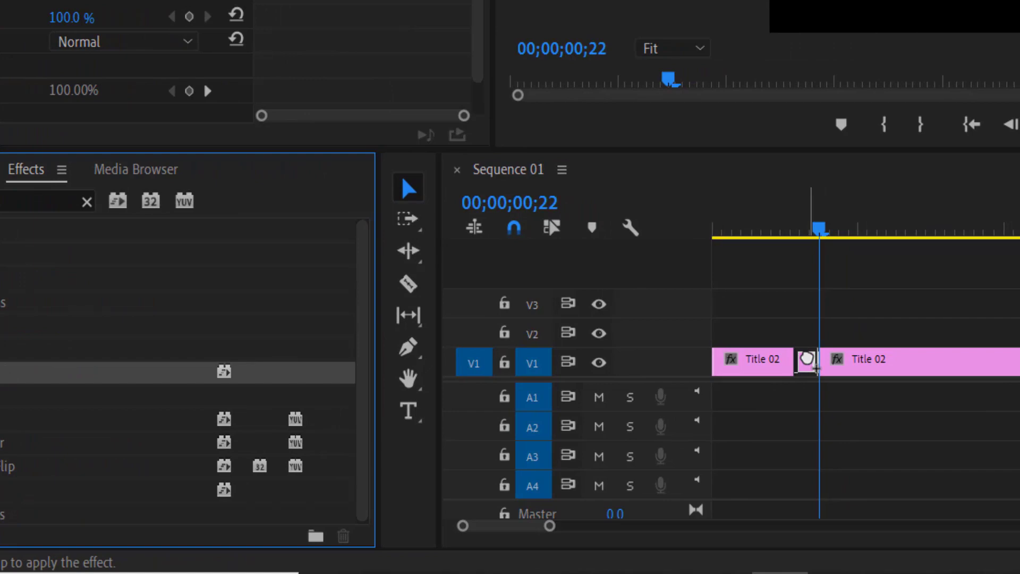
drag(807, 361, 802, 365)
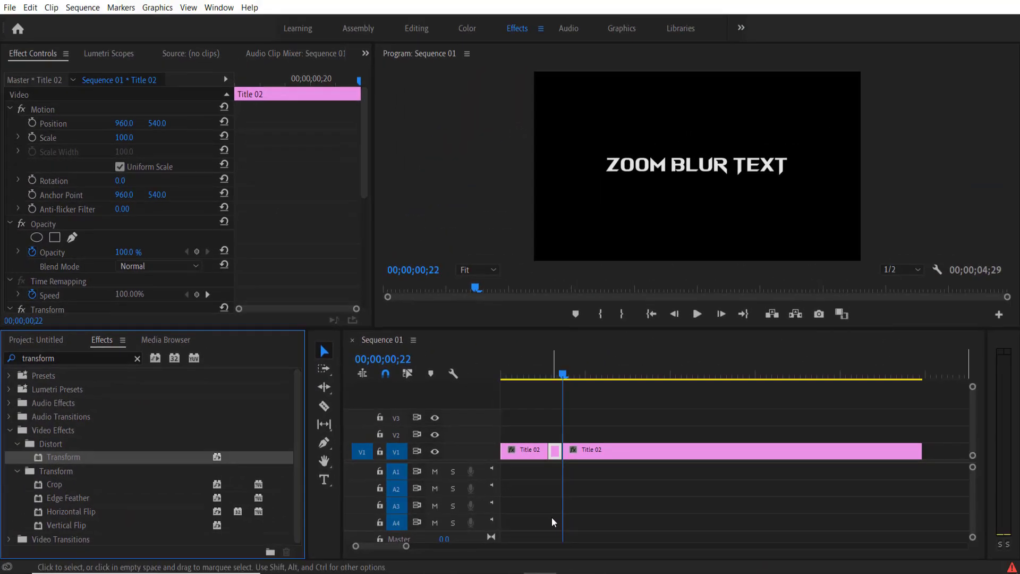
click(285, 79)
drag(367, 163, 365, 250)
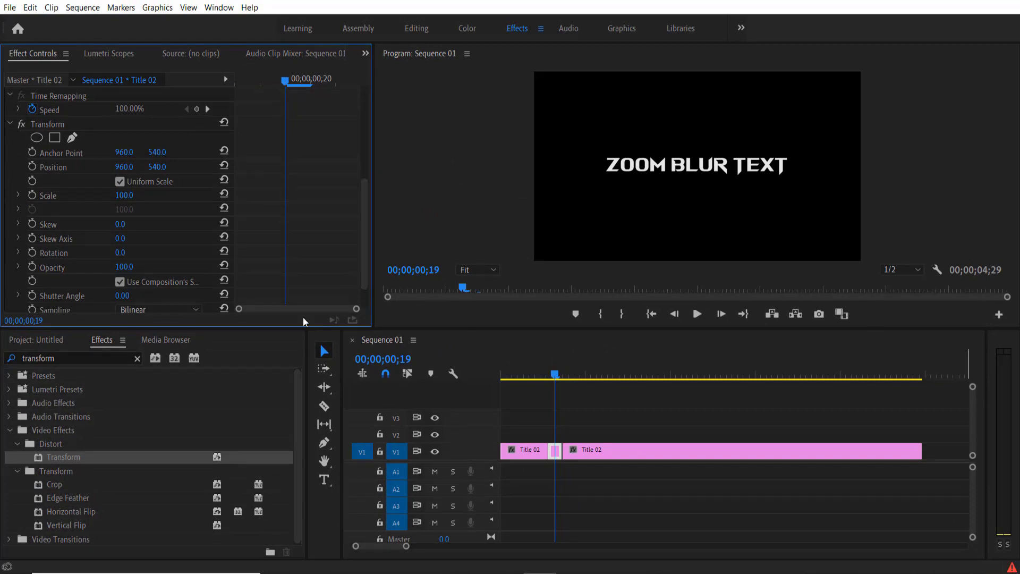
- Turn off Use Composition's Shutter Angle and set the Transform shutter angle to 180
drag(303, 326, 320, 389)
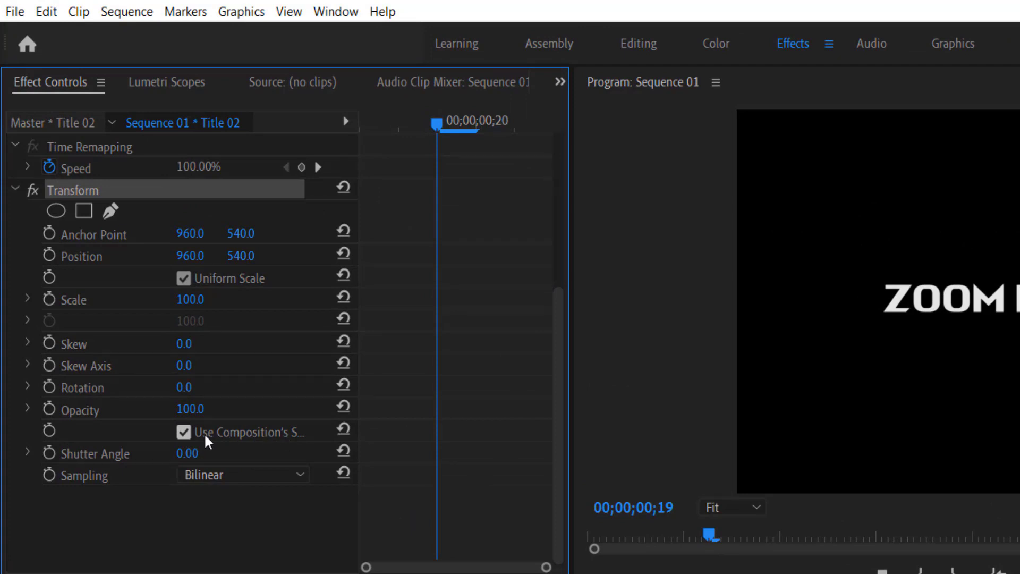
click(184, 433)
key(Tab)
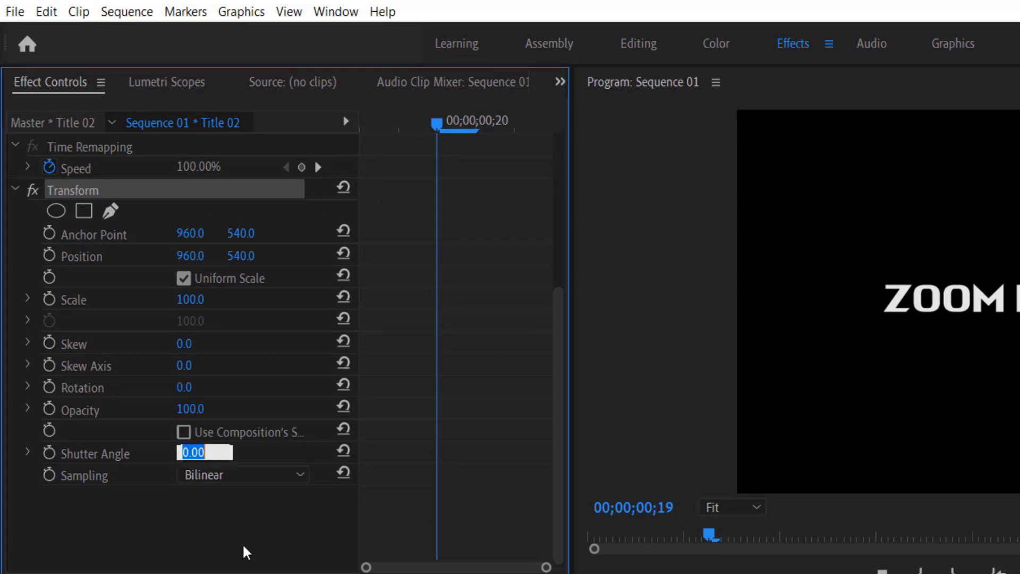
text(180)
key(Return)
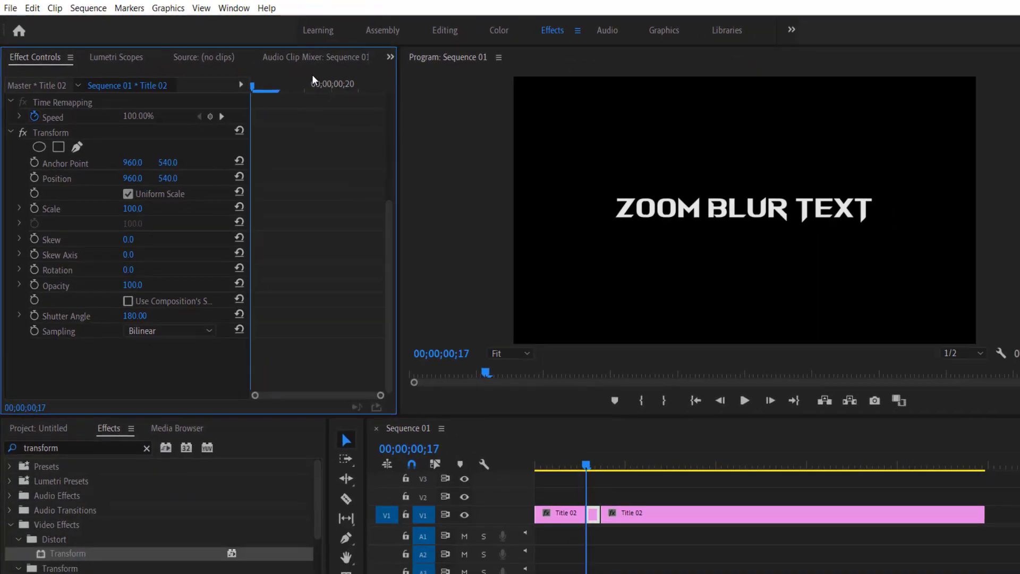
- Keyframe Scale at 300 on frame 17 and 100 a frame later, then nudge that keyframe later
click(34, 209)
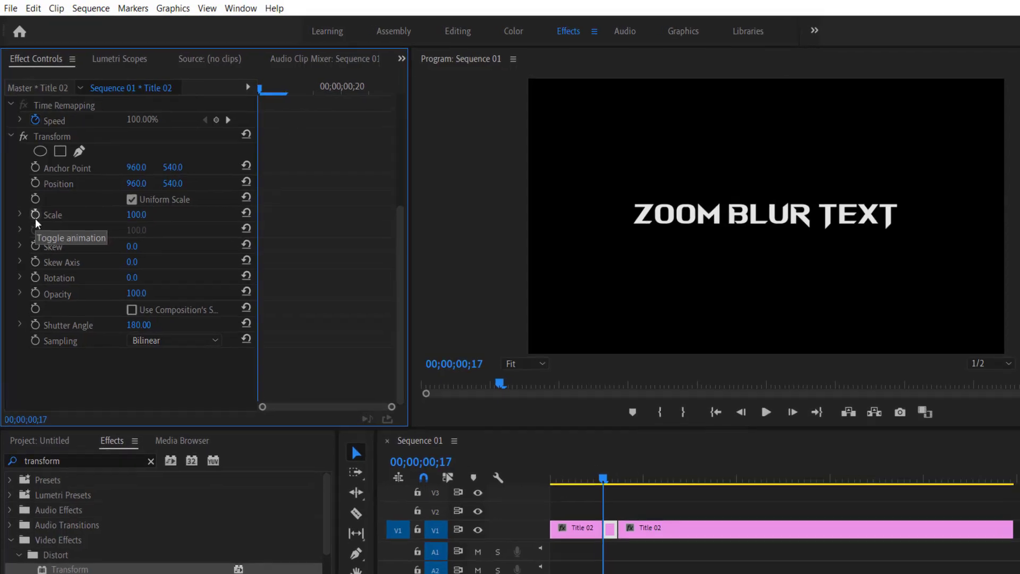
click(133, 208)
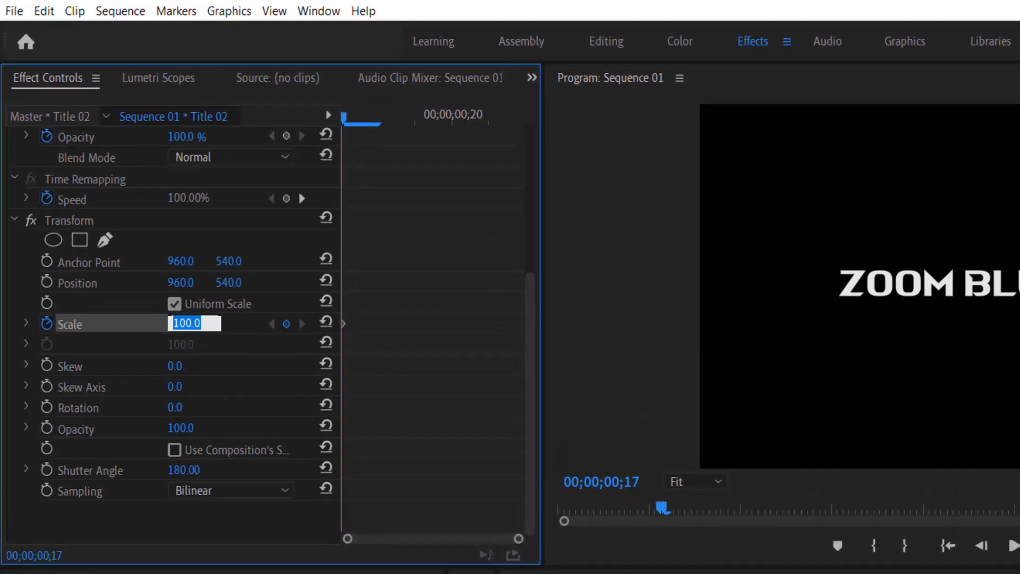
text(300)
click(452, 118)
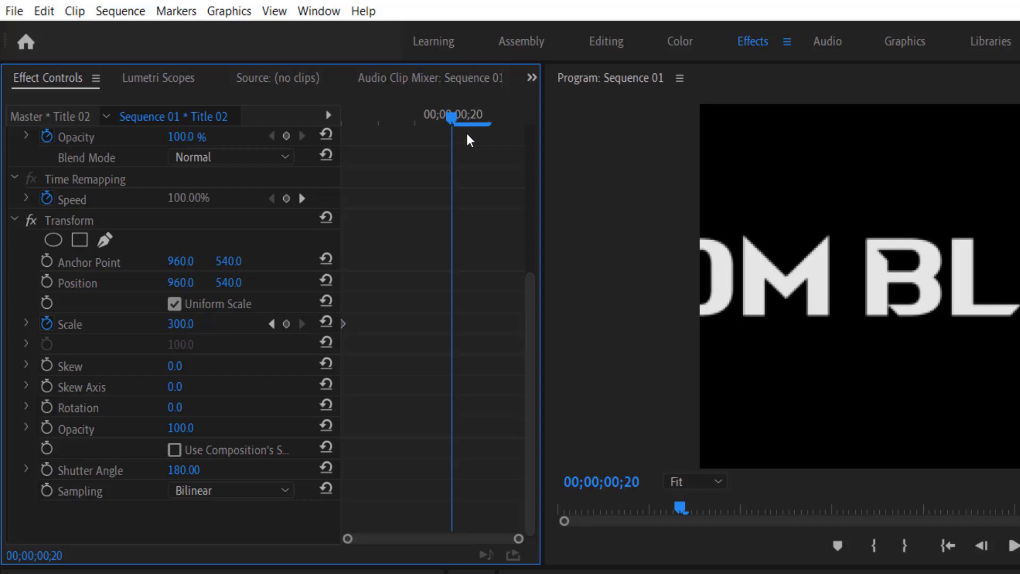
drag(473, 139, 489, 142)
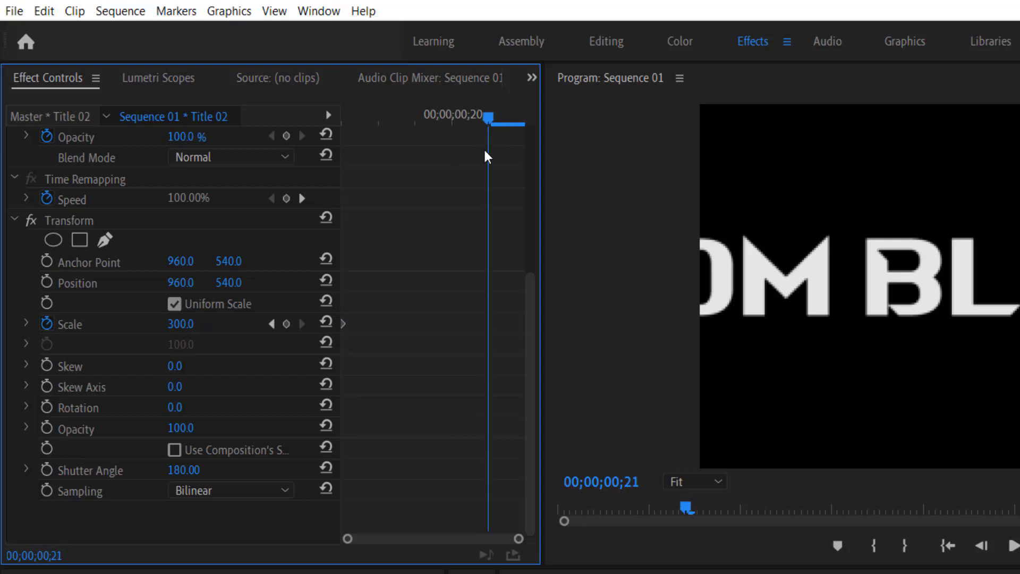
click(188, 323)
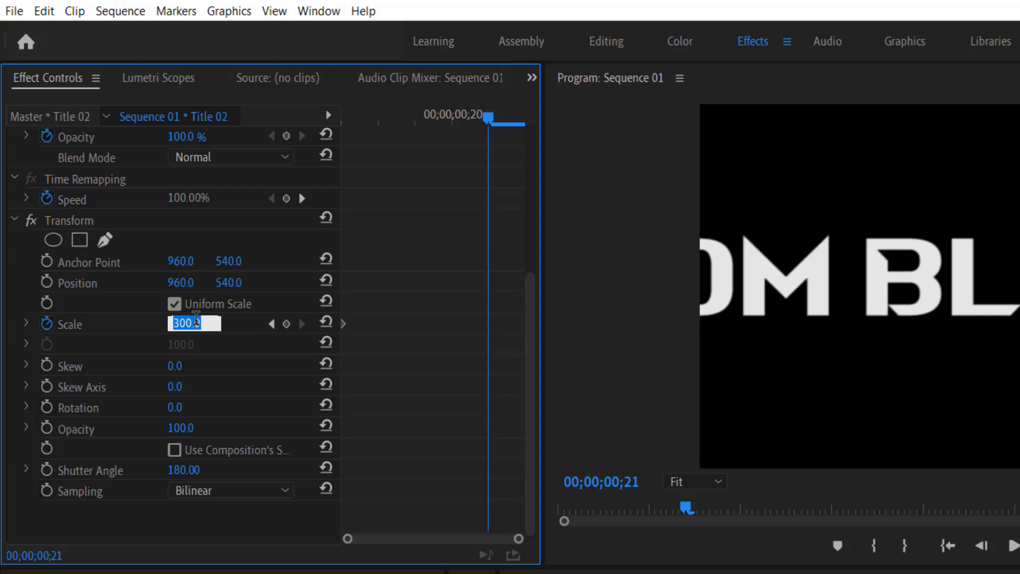
text(100)
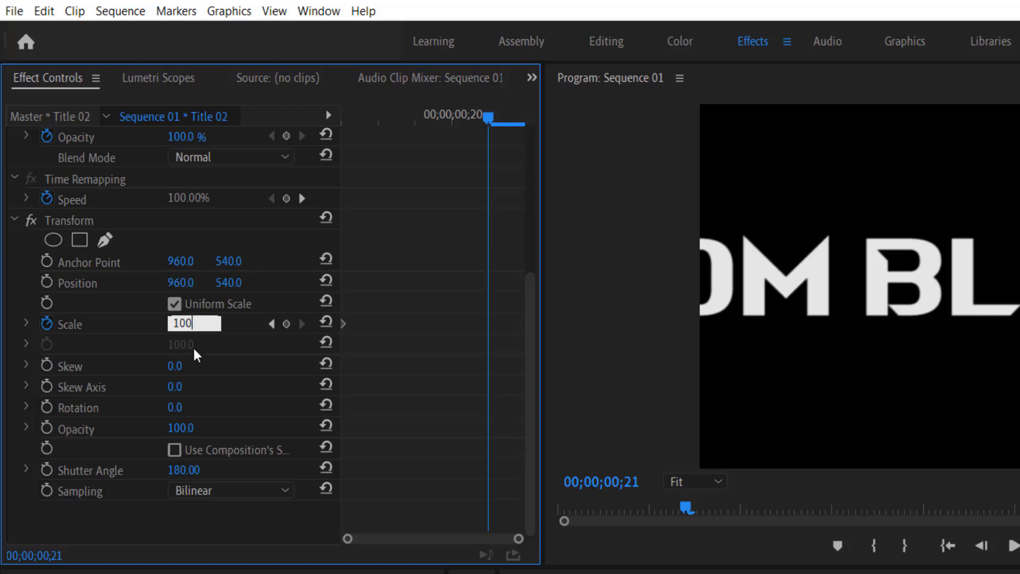
key(Return)
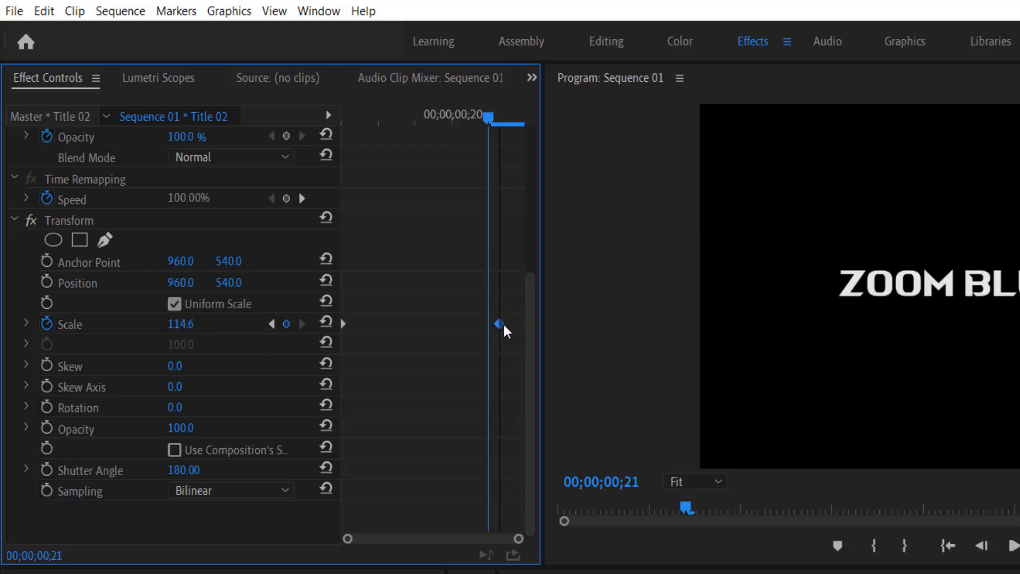
drag(488, 322, 543, 327)
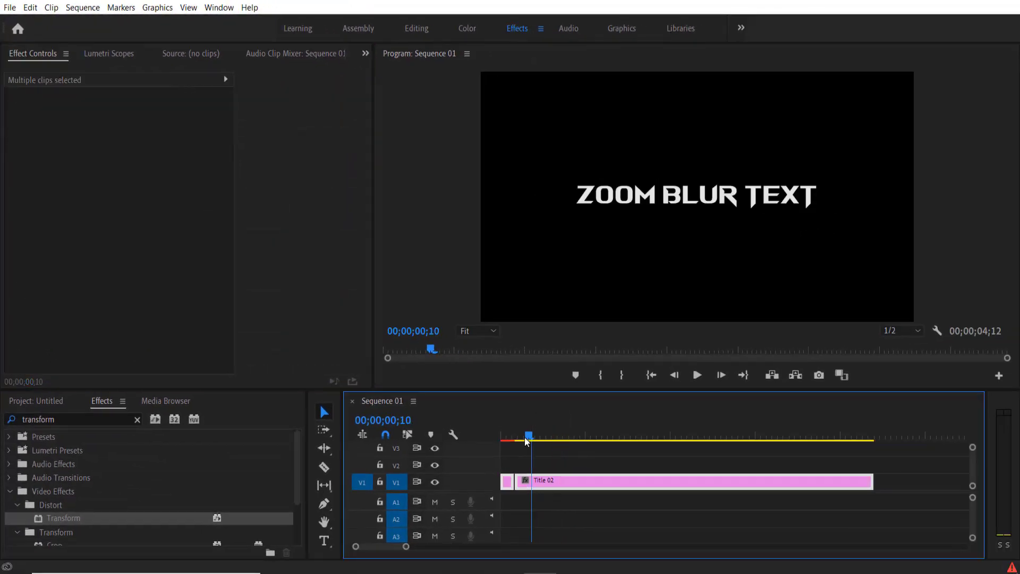
key(Home)
click(697, 375)
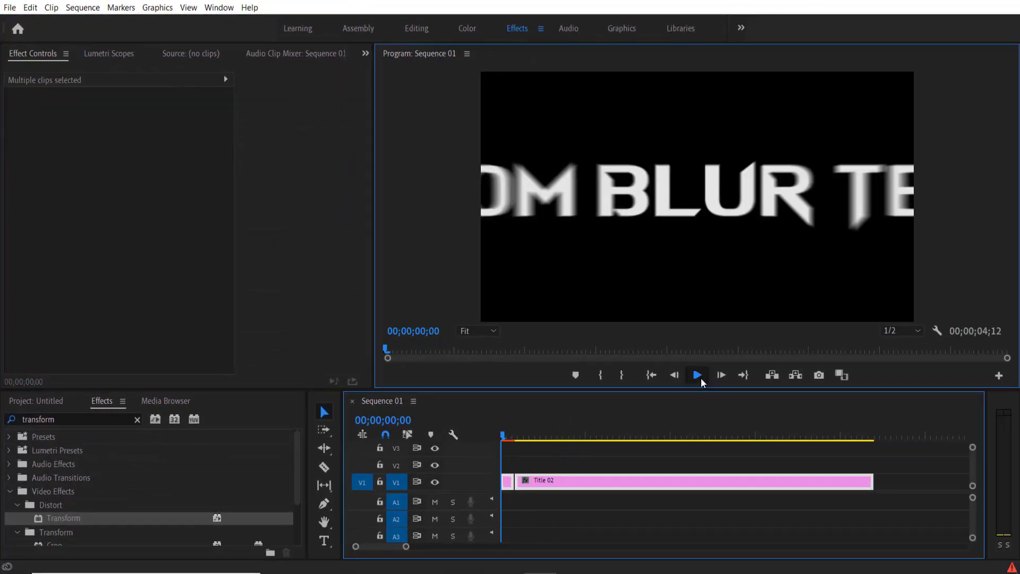
click(505, 436)
click(697, 375)
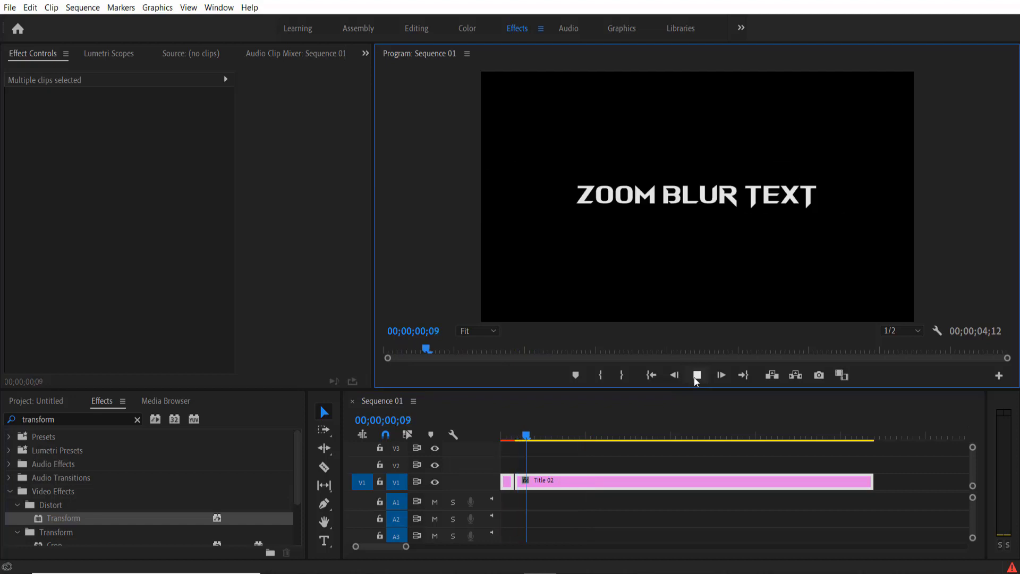
click(504, 436)
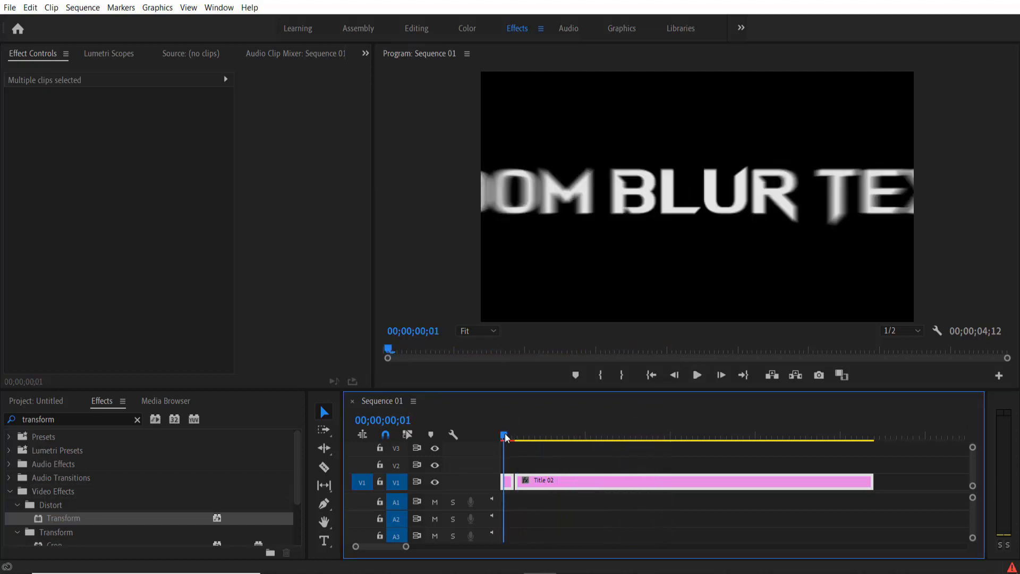
click(697, 376)
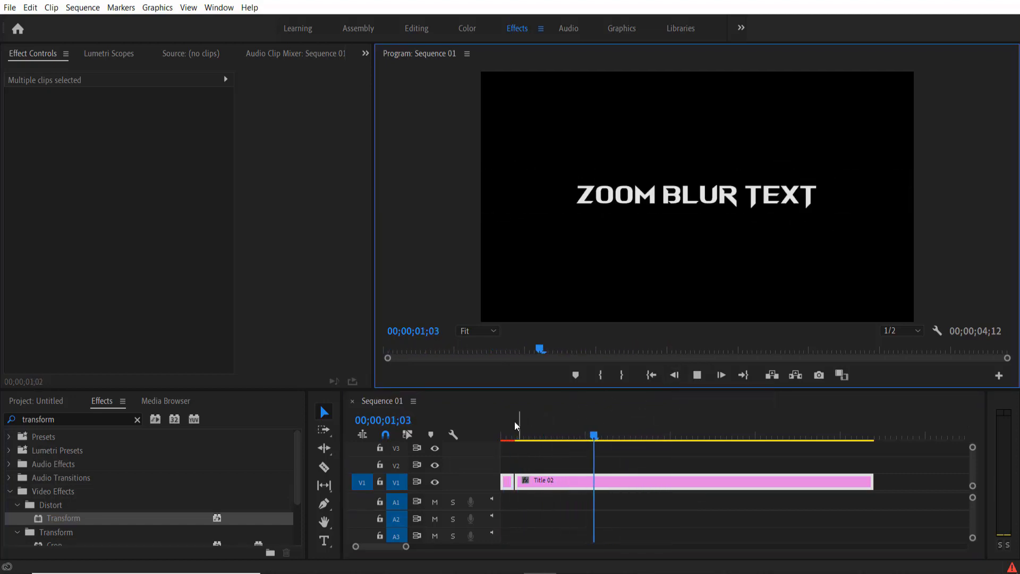
click(504, 436)
click(697, 375)
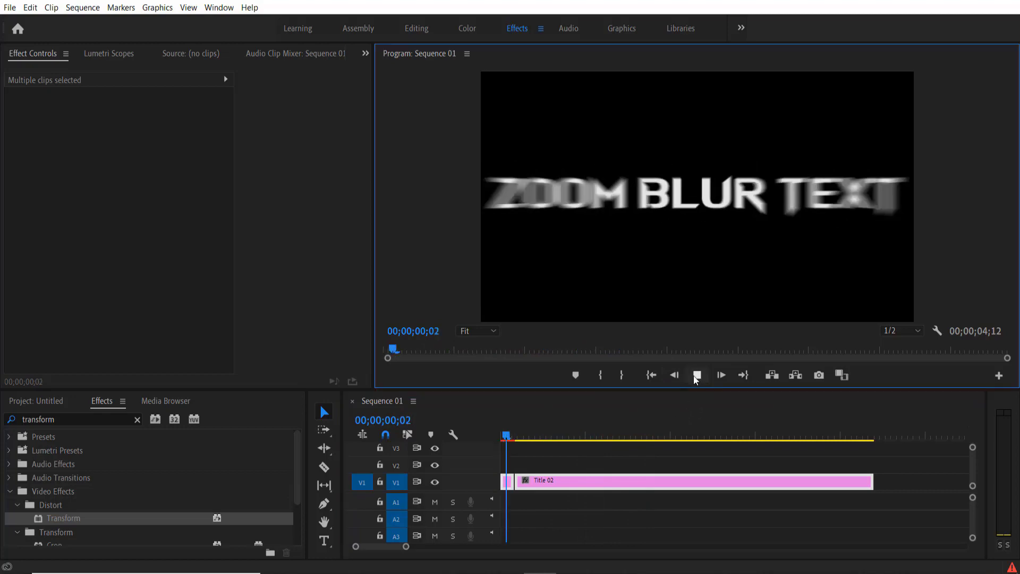